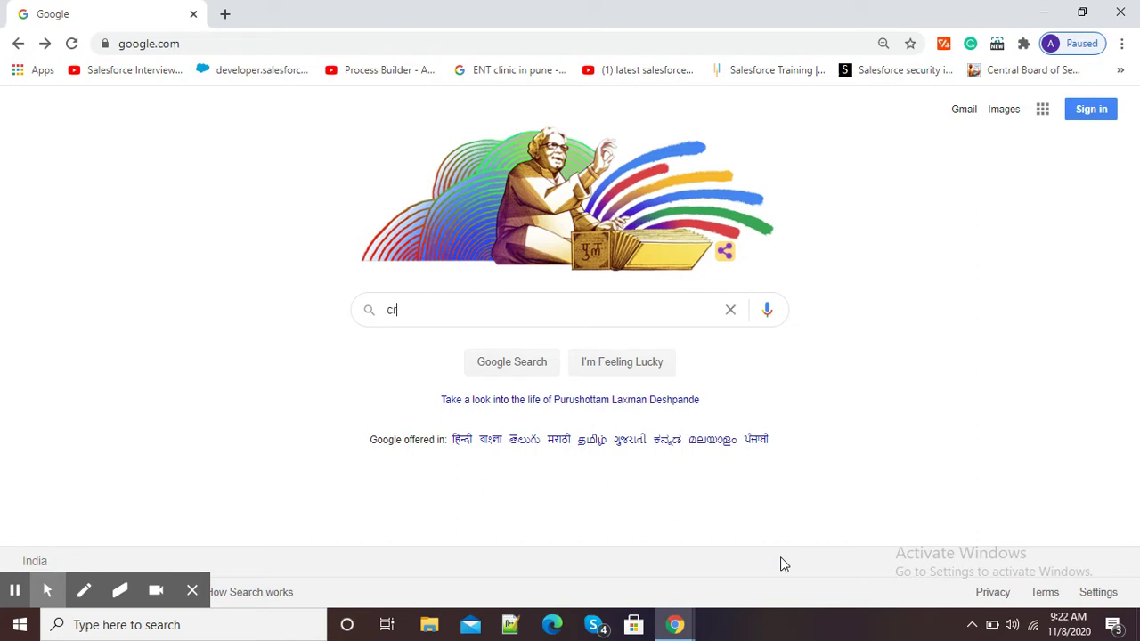
# Search Google for 'crop pdf'
pyautogui.write('crop pdf')
pyautogui.press('Return')
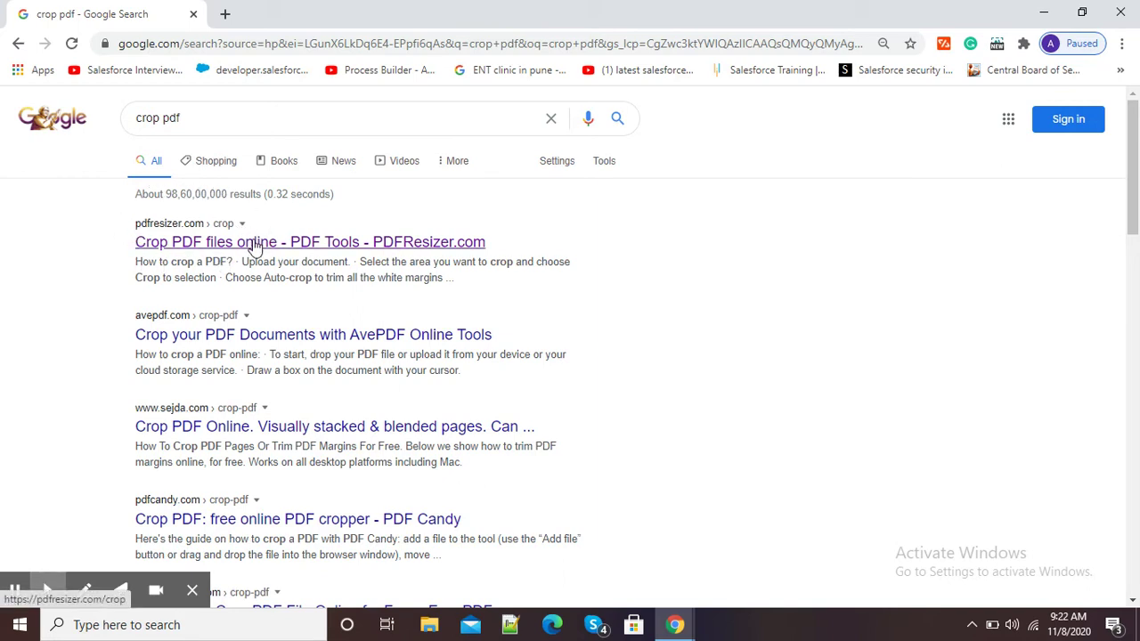
# Open PDFResizer's crop page and pick the application form PDF from Documents
pyautogui.click(254, 246)
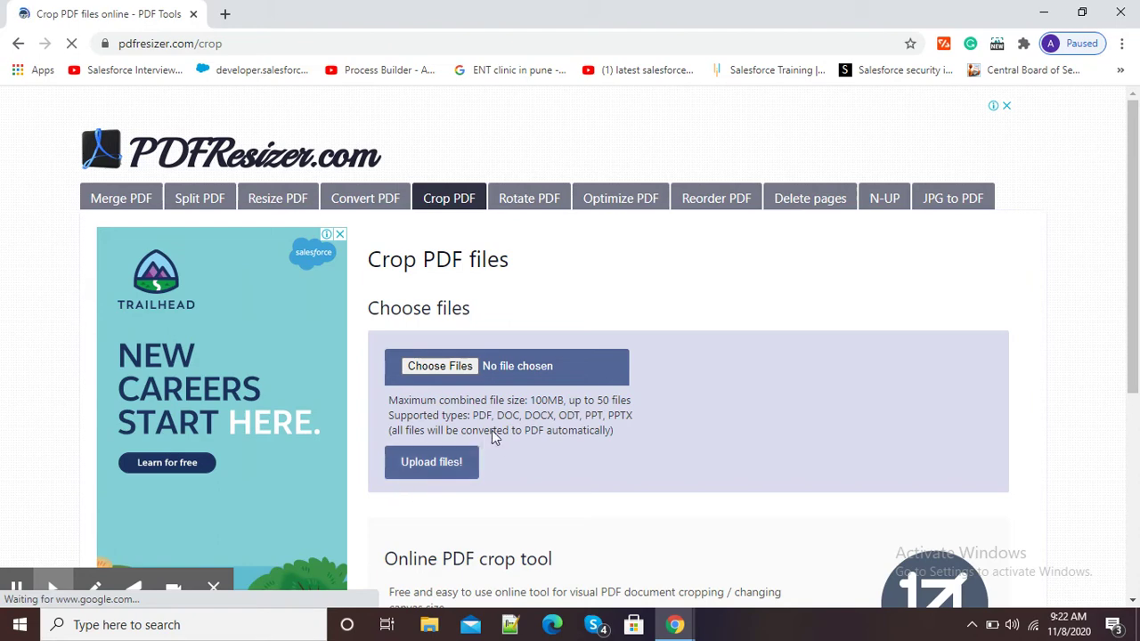
pyautogui.click(439, 370)
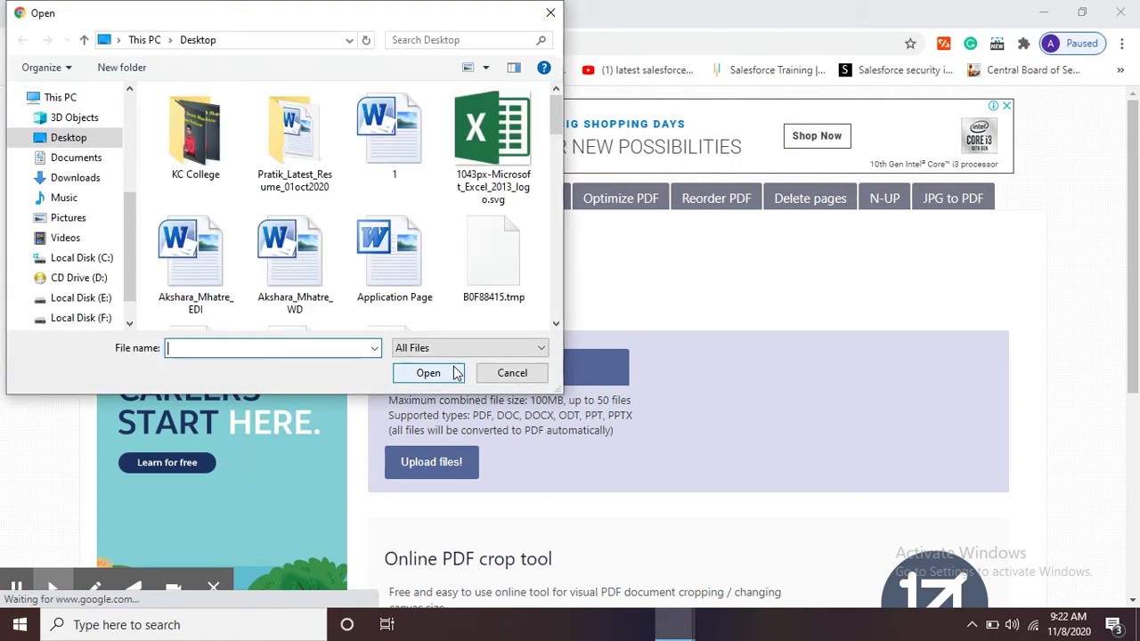
pyautogui.click(86, 164)
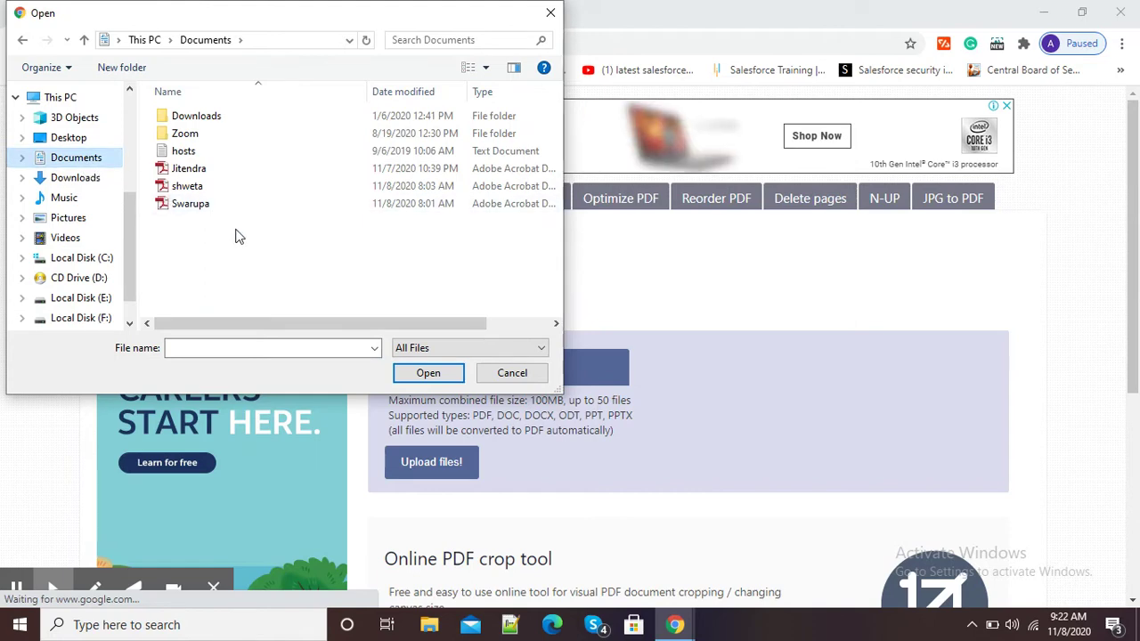
pyautogui.click(189, 205)
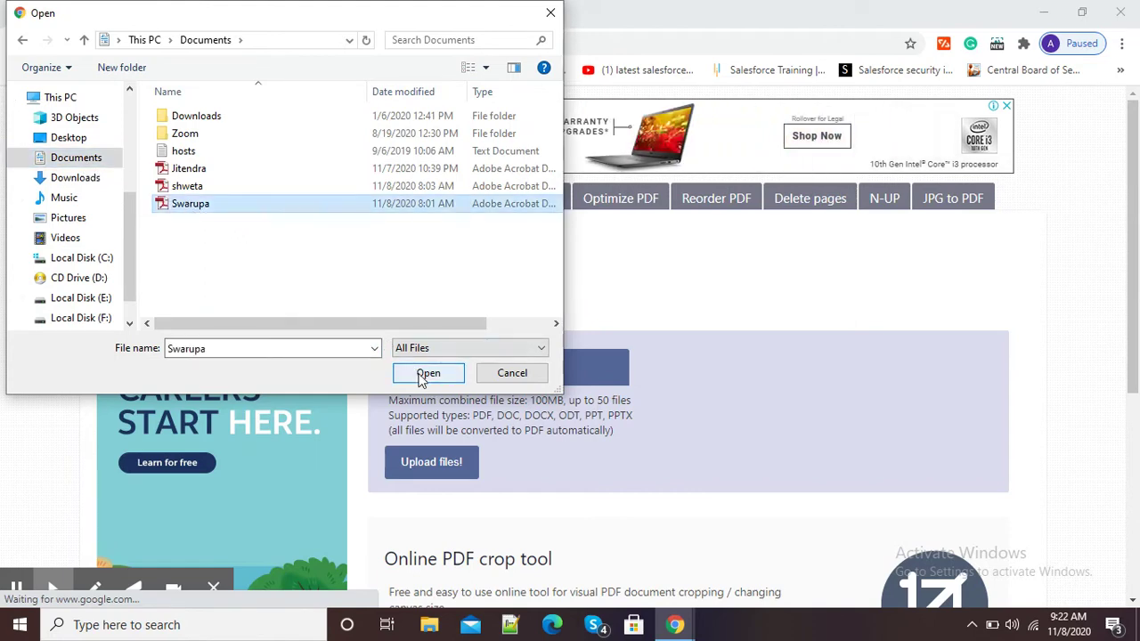
pyautogui.click(190, 170)
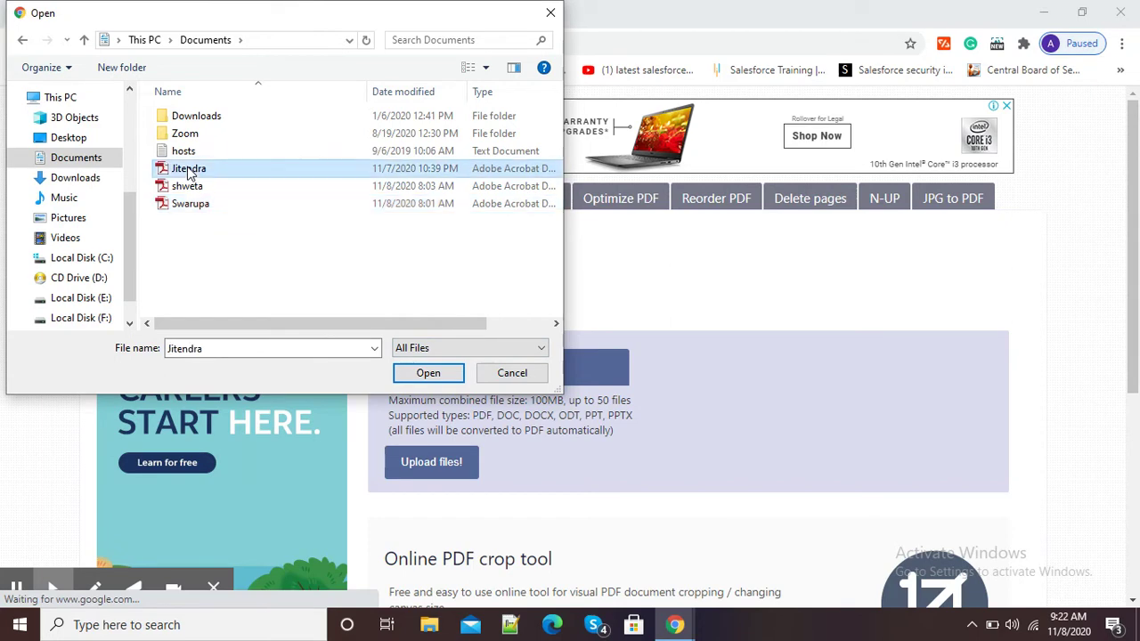
pyautogui.click(428, 374)
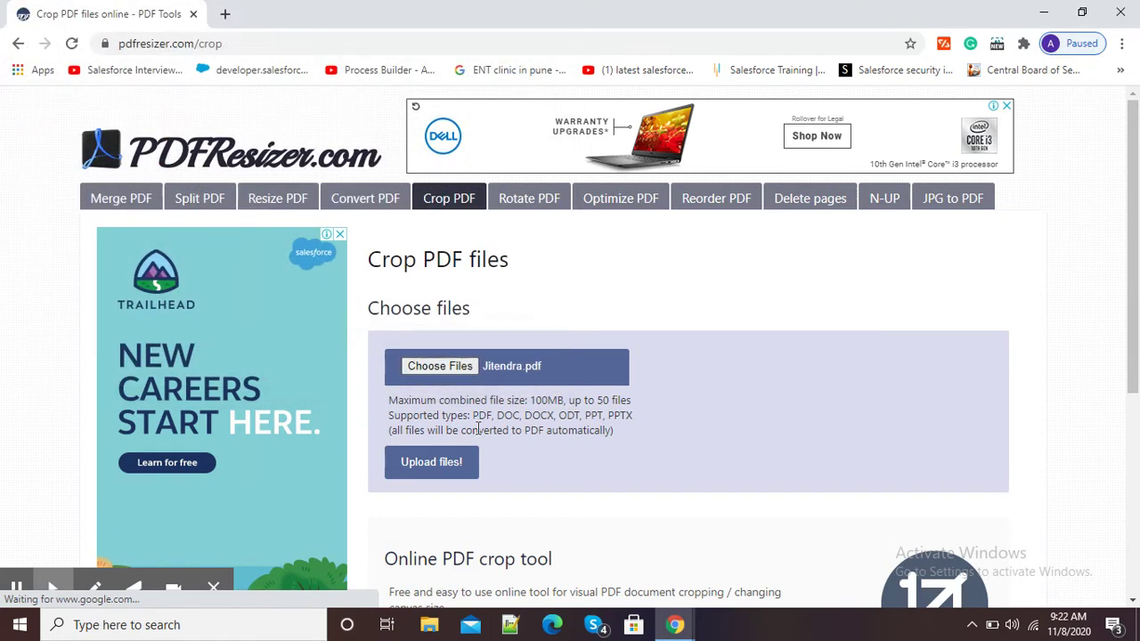
# Upload the chosen application form PDF to PDFResizer
pyautogui.click(429, 465)
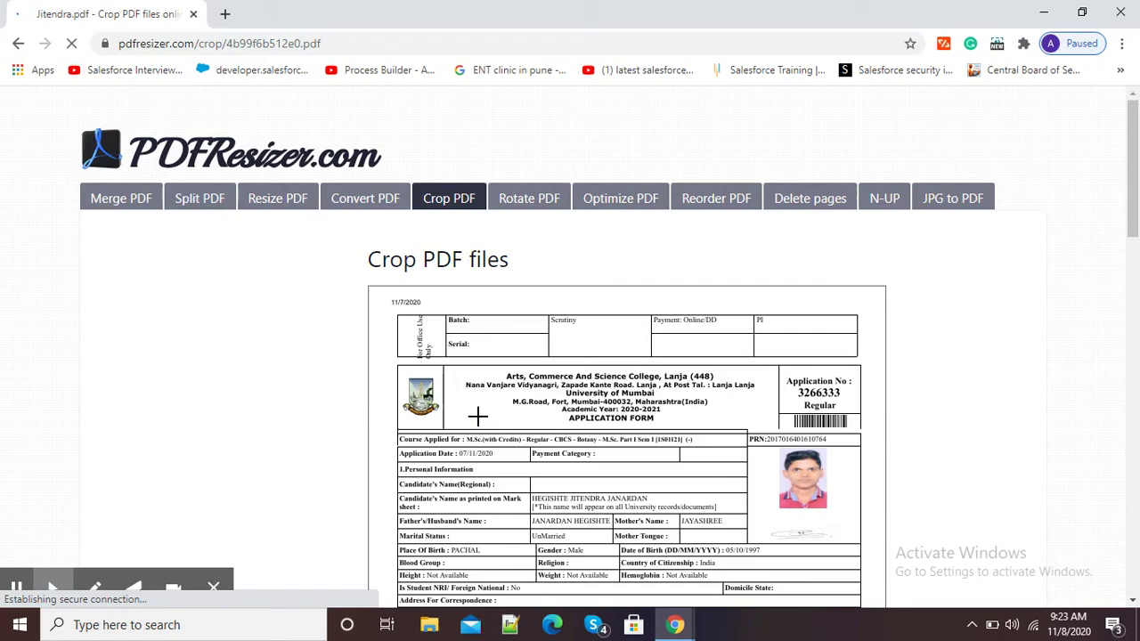
pyautogui.scroll(-5, 911, 401)
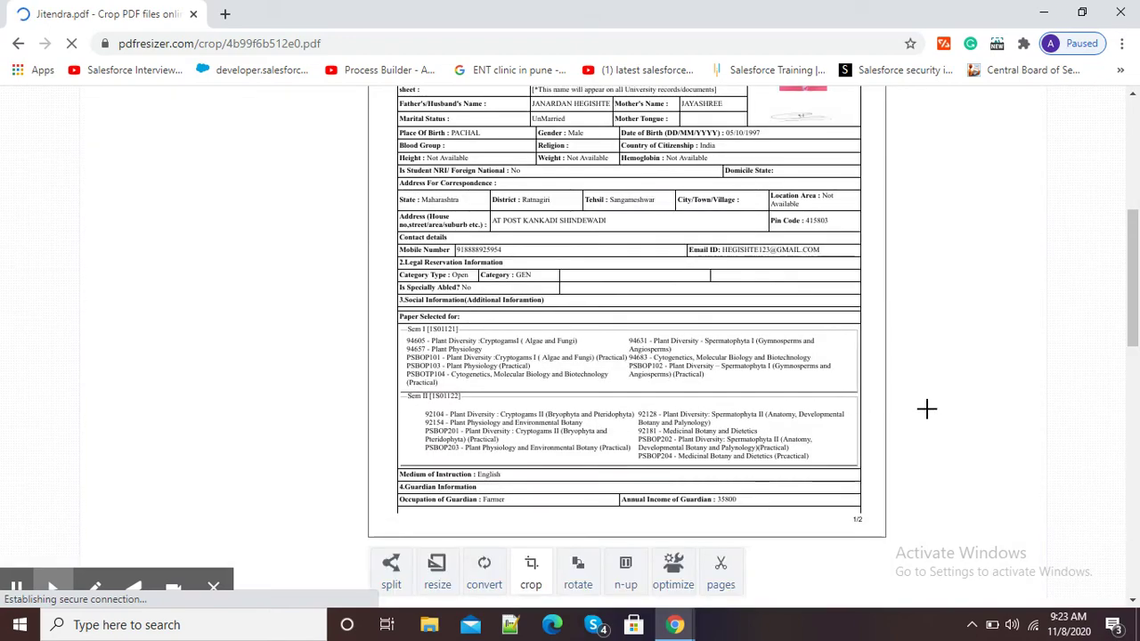
pyautogui.scroll(-3, 927, 414)
pyautogui.scroll(-1, 922, 419)
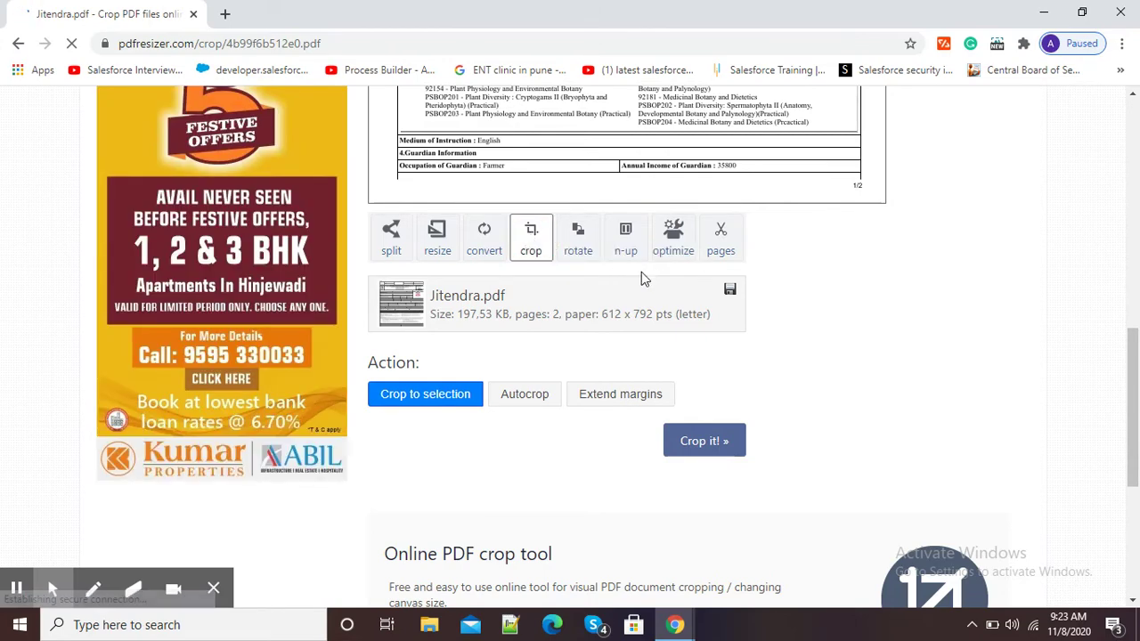
pyautogui.scroll(-2, 522, 318)
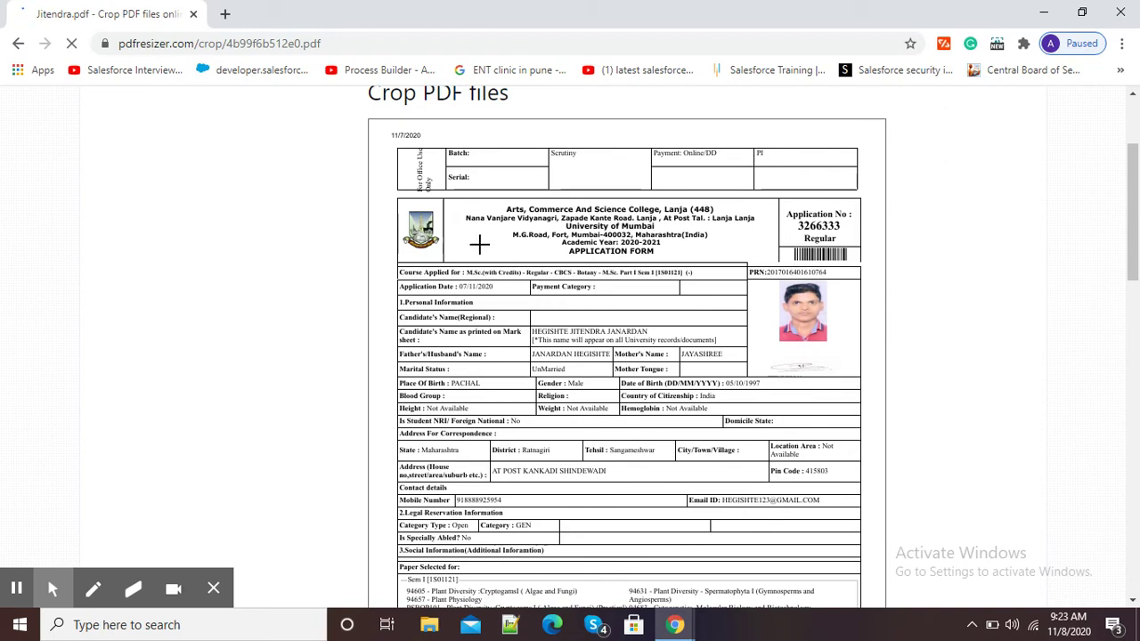
pyautogui.scroll(-1, 482, 250)
pyautogui.scroll(-2, 481, 246)
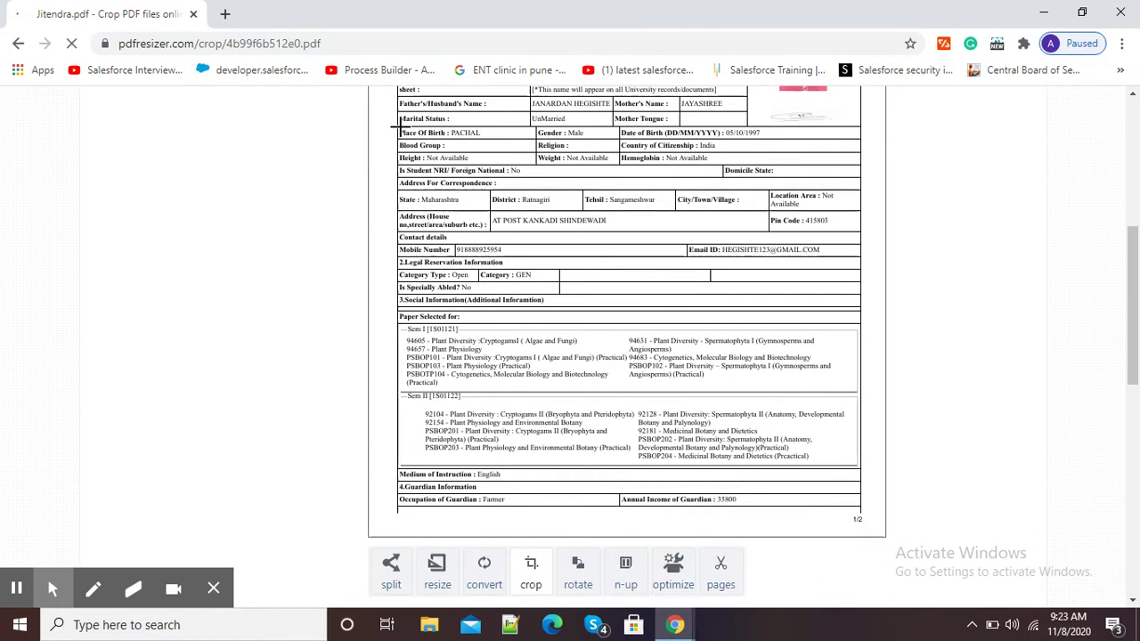
# Mark a crop area from Place Of Birth down to Social Information
pyautogui.moveTo(403, 128); pyautogui.dragTo(861, 323)
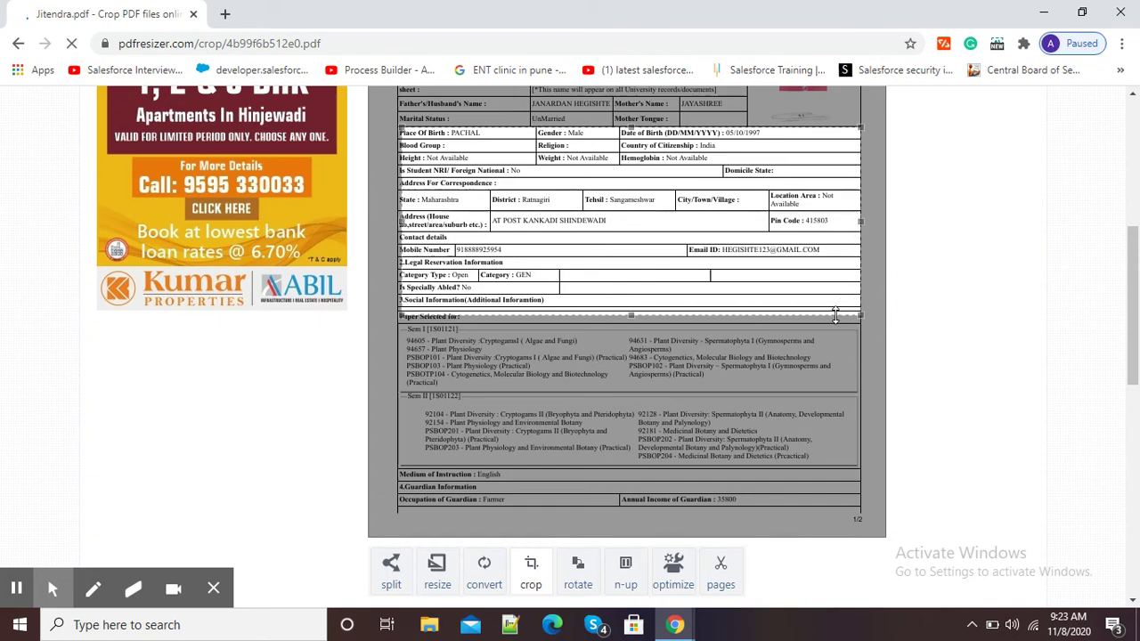
pyautogui.scroll(-3, 749, 365)
pyautogui.scroll(-3, 749, 365)
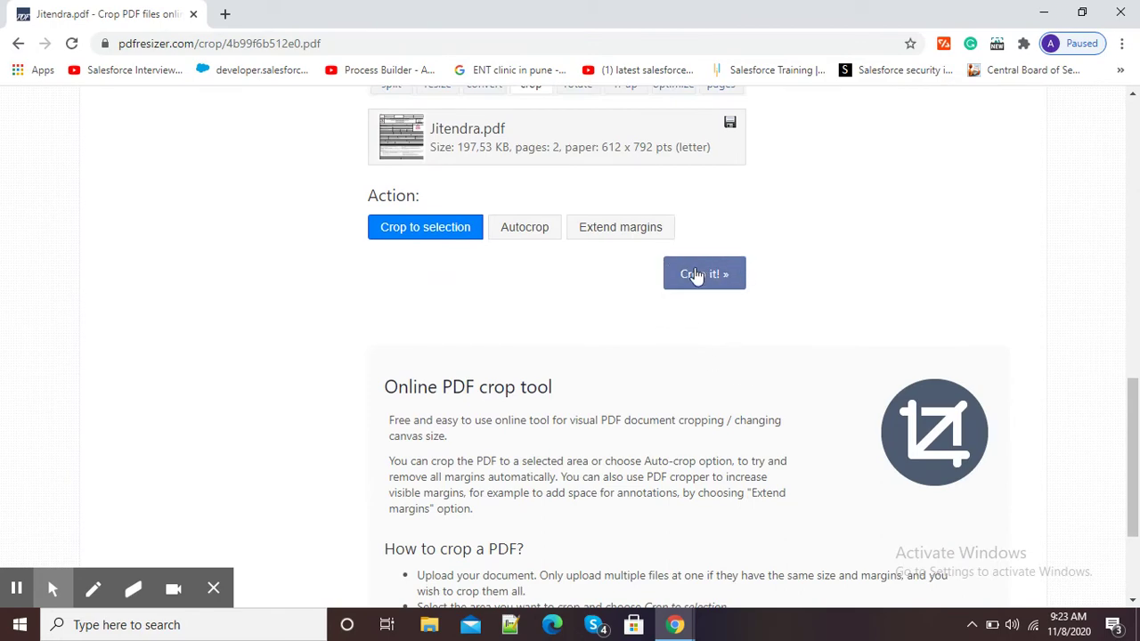
# Crop the form to the marked area and download the cropped PDF
pyautogui.click(696, 277)
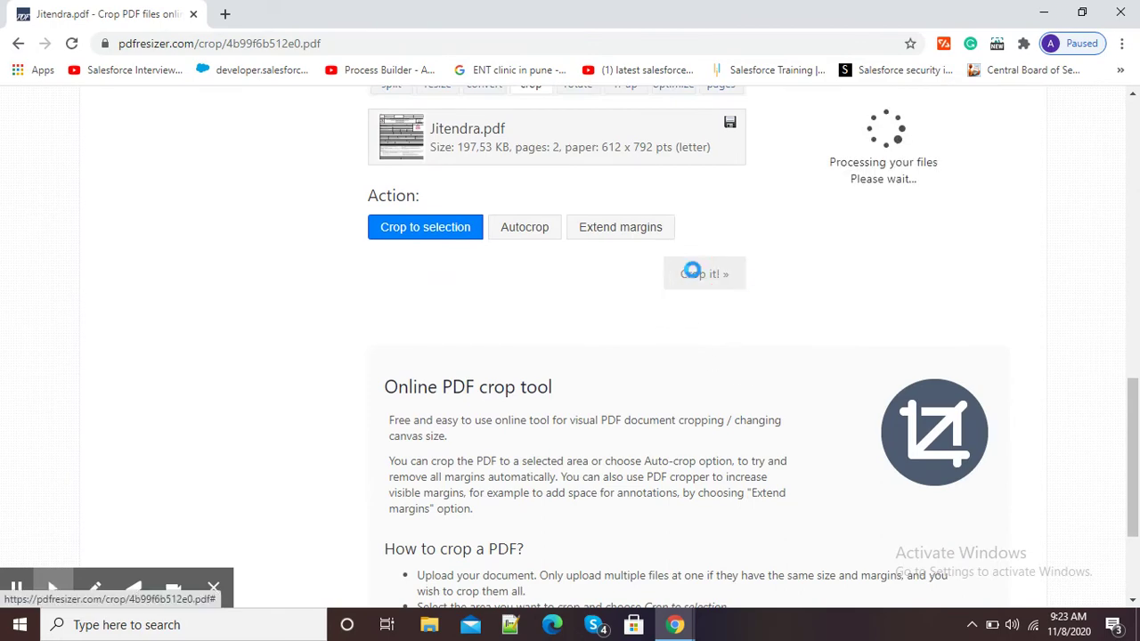
pyautogui.scroll(2, 683, 294)
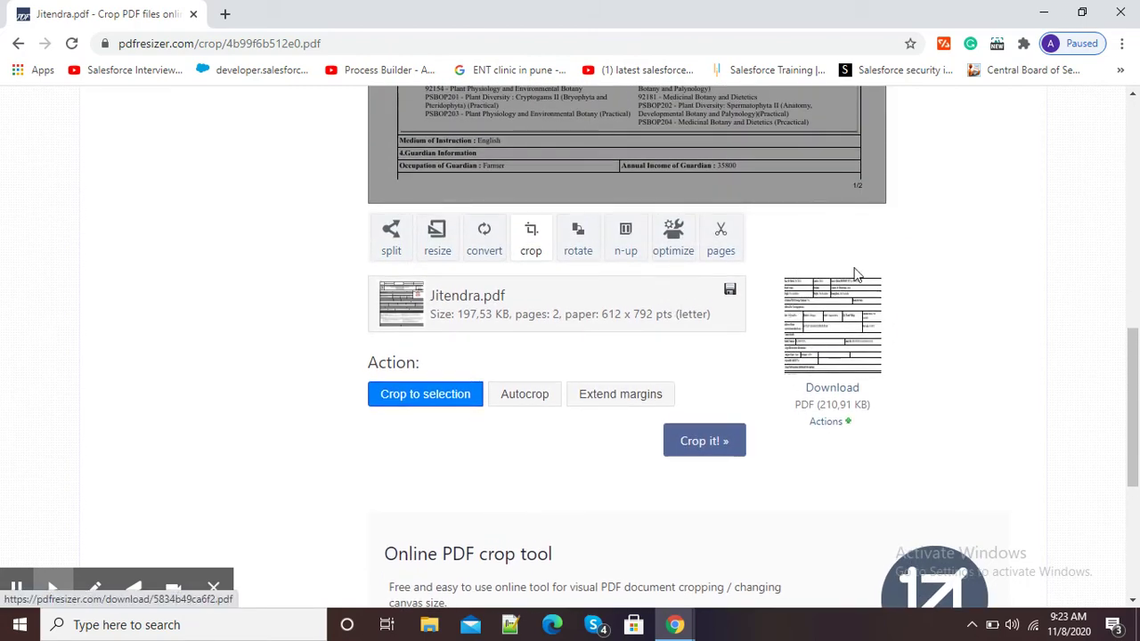
pyautogui.click(843, 390)
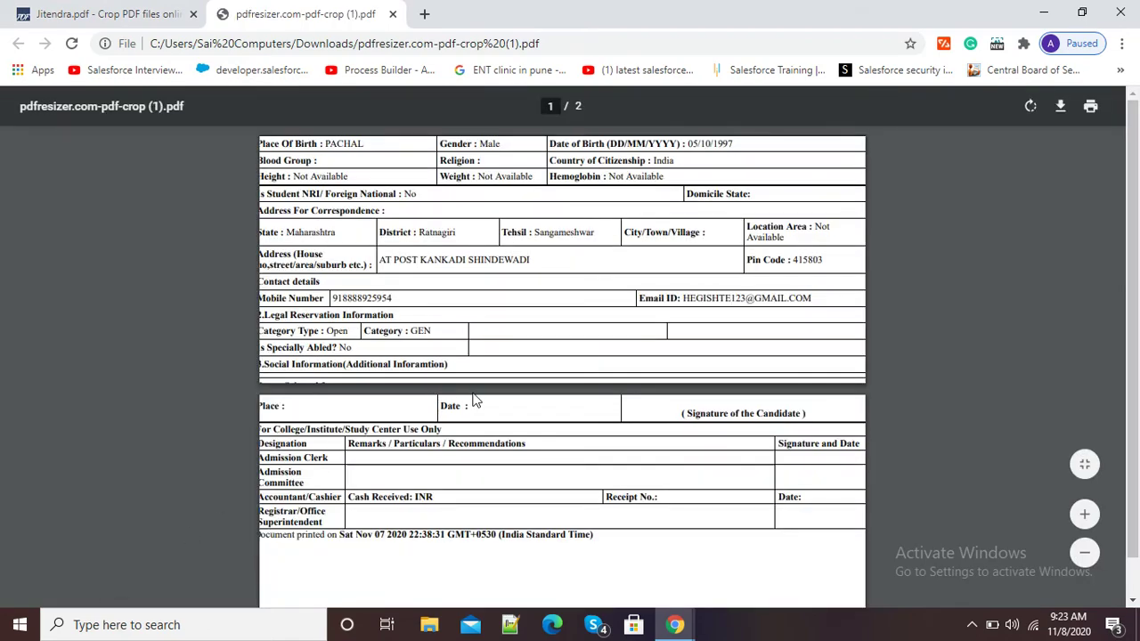
pyautogui.scroll(-1, 476, 418)
pyautogui.scroll(1, 480, 436)
pyautogui.click(392, 14)
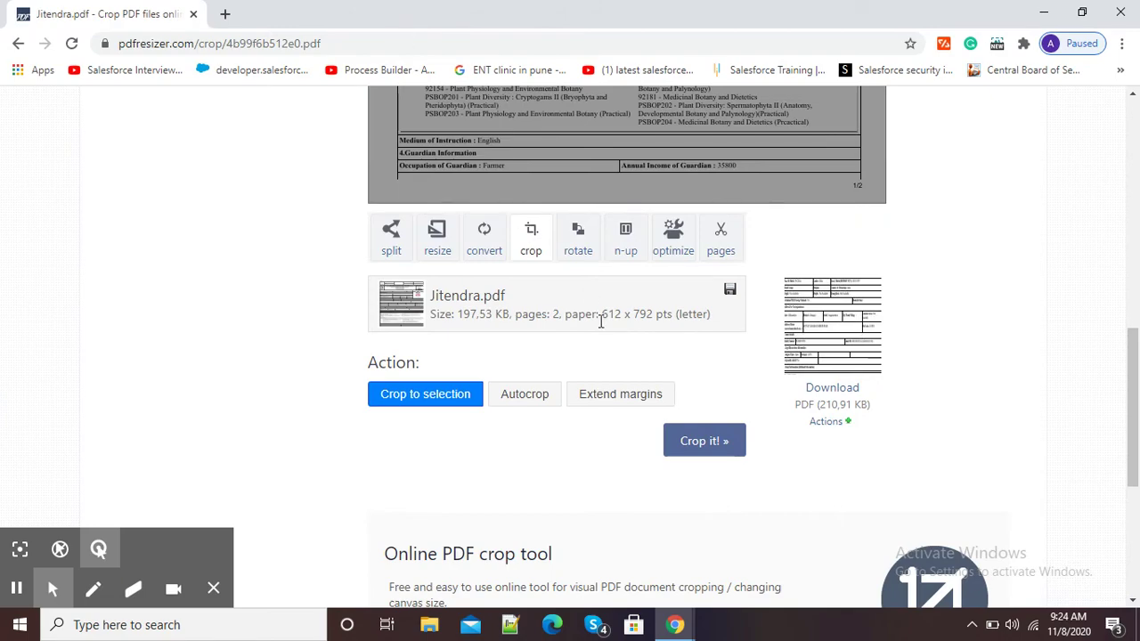
# Restart cropping on the already uploaded application form
pyautogui.scroll(6, 585, 343)
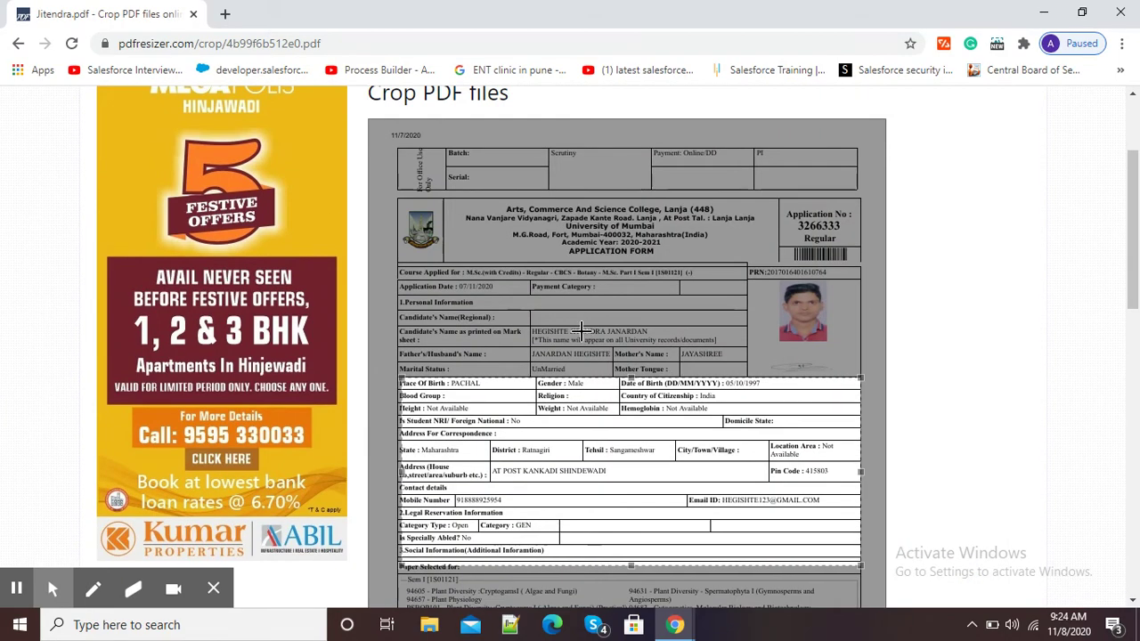
pyautogui.scroll(-3, 580, 348)
pyautogui.scroll(-1, 580, 348)
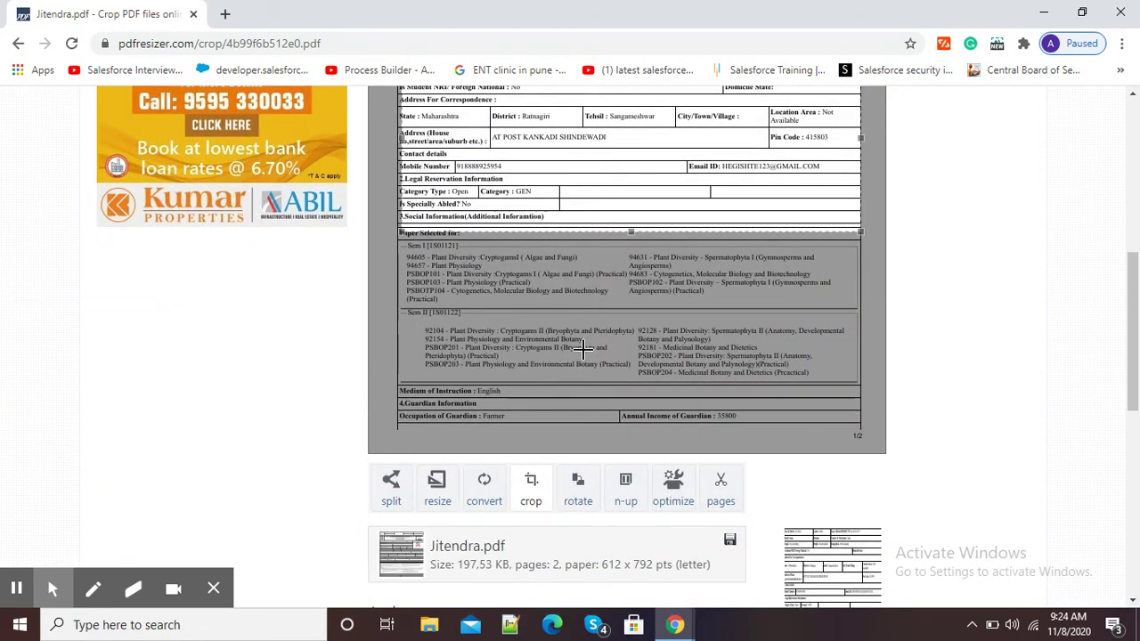
pyautogui.scroll(3, 632, 397)
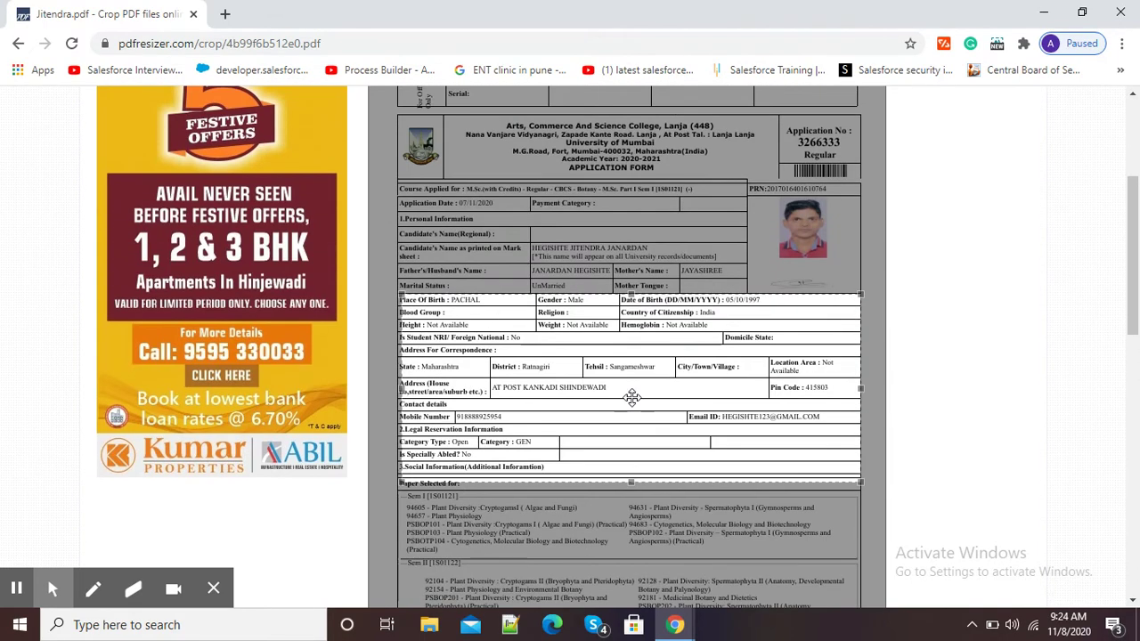
pyautogui.scroll(-3, 631, 397)
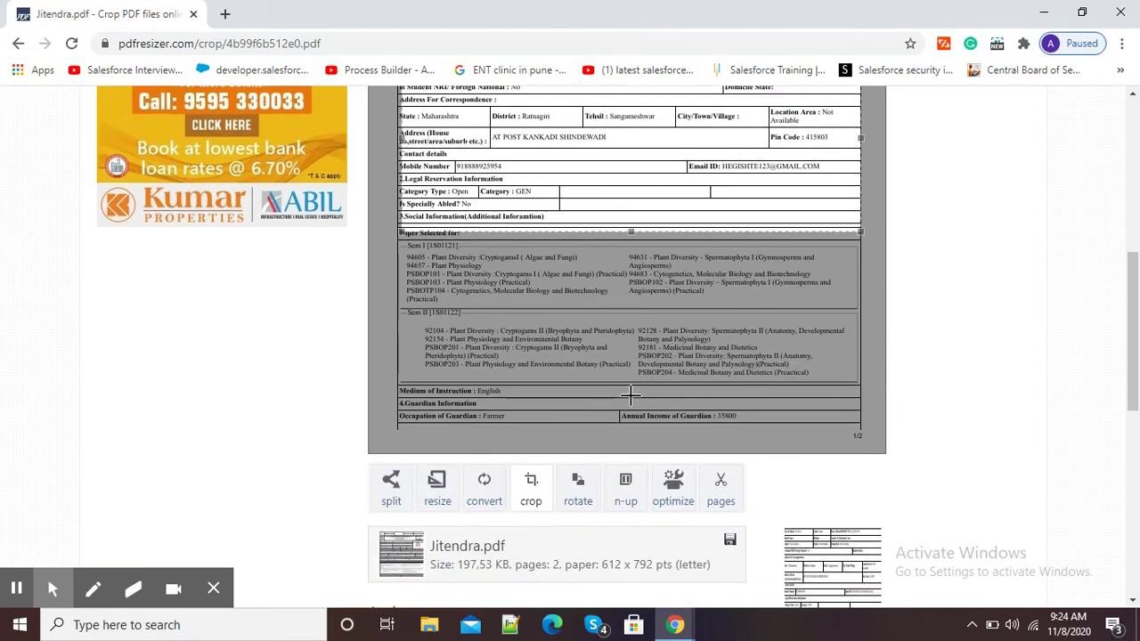
pyautogui.click(531, 490)
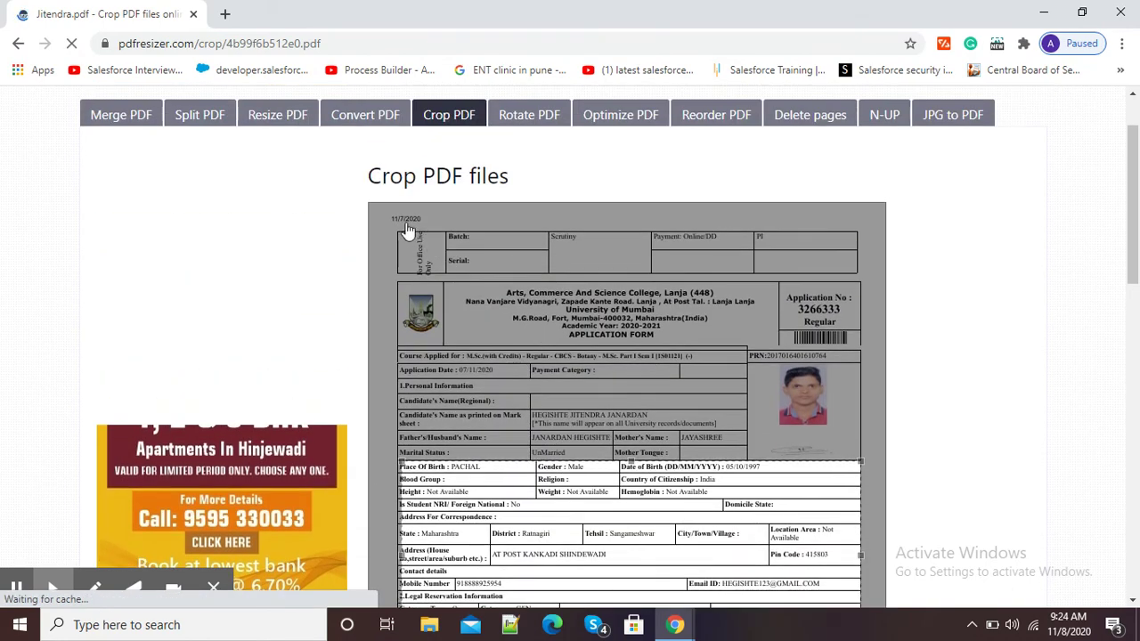
# Mark a new crop box around the college name header and crop to it
pyautogui.scroll(-2, 440, 311)
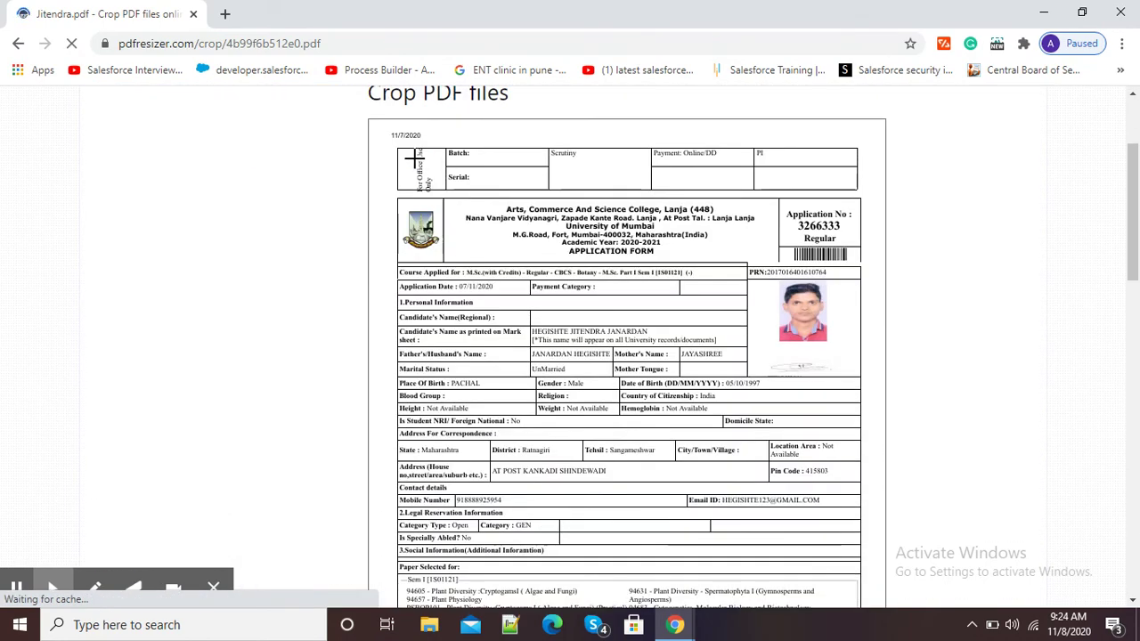
pyautogui.moveTo(435, 180); pyautogui.dragTo(846, 273)
pyautogui.scroll(-6, 739, 431)
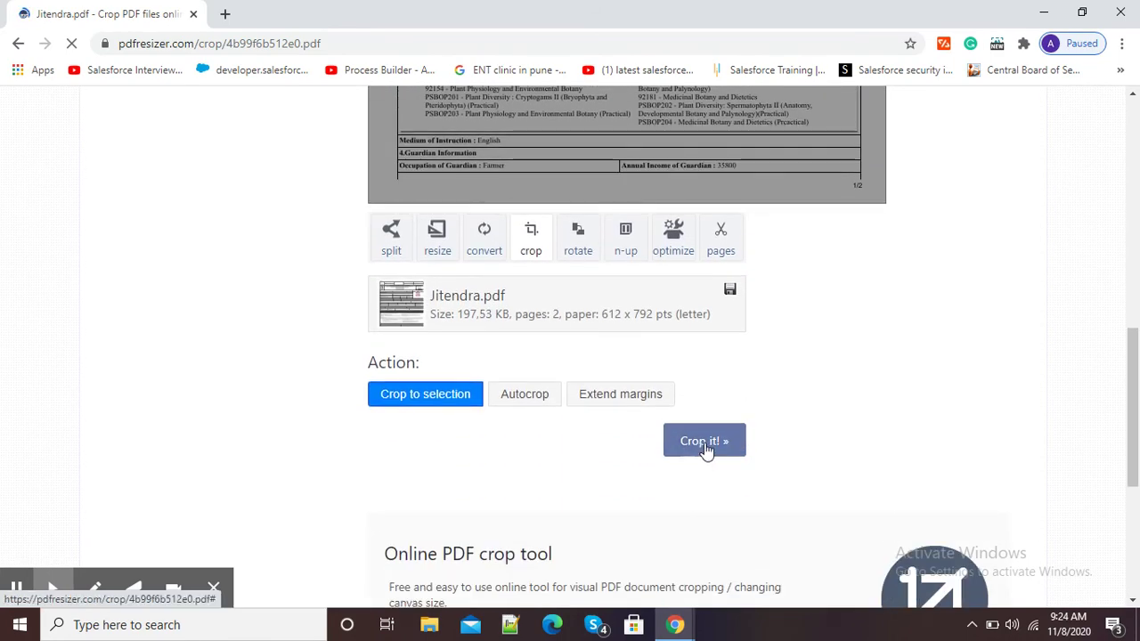
pyautogui.click(703, 441)
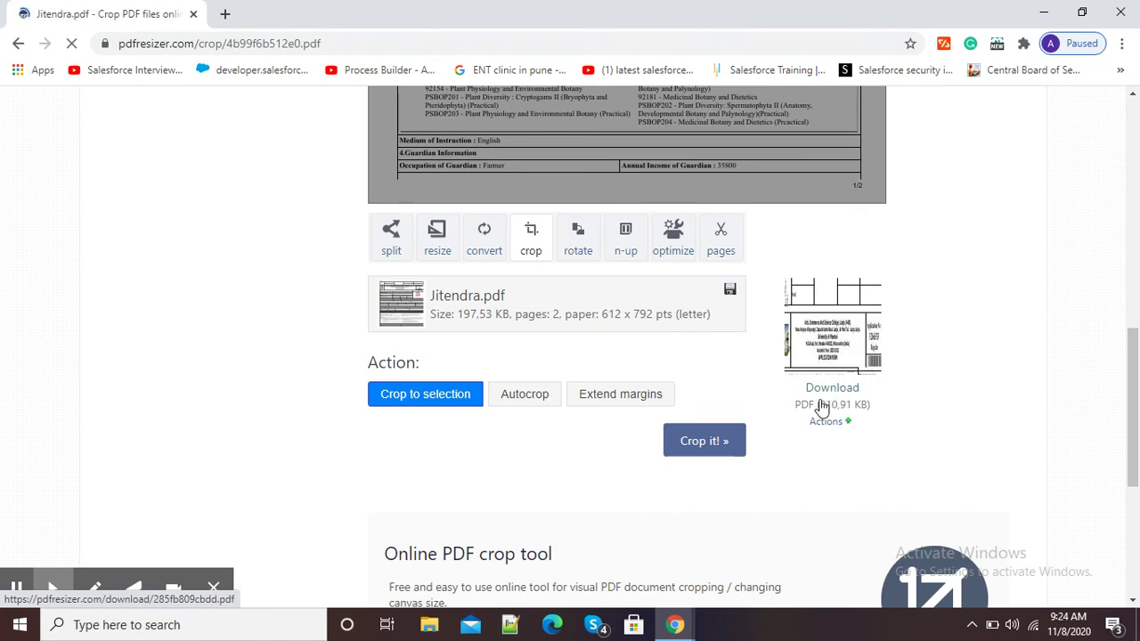
pyautogui.scroll(8, 838, 396)
pyautogui.scroll(3, 758, 337)
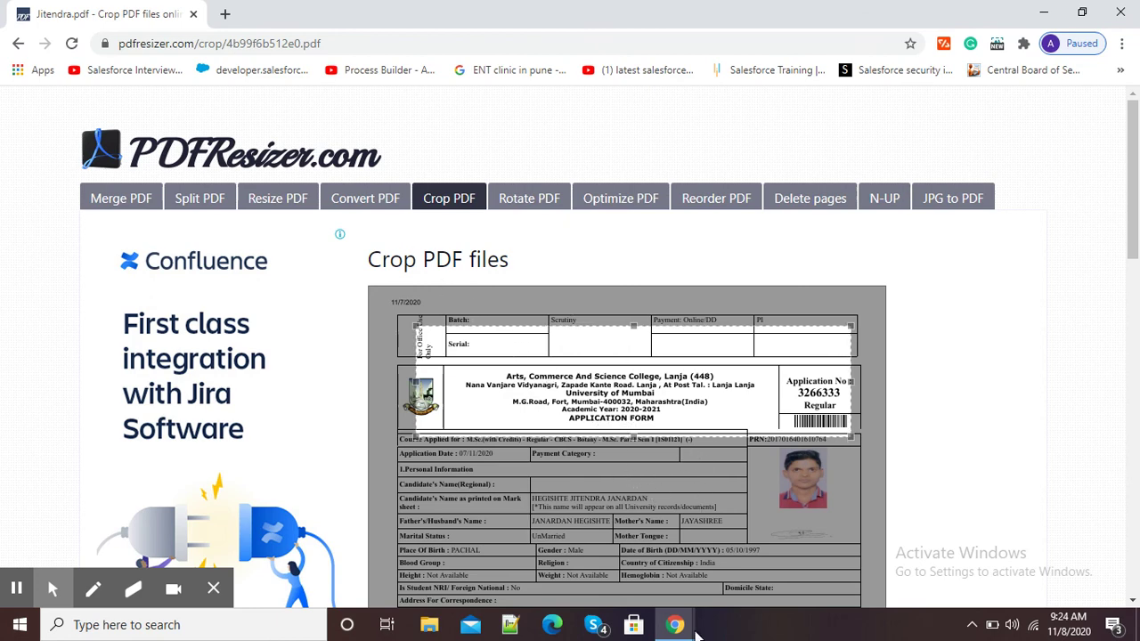
pyautogui.click(675, 625)
pyautogui.click(699, 591)
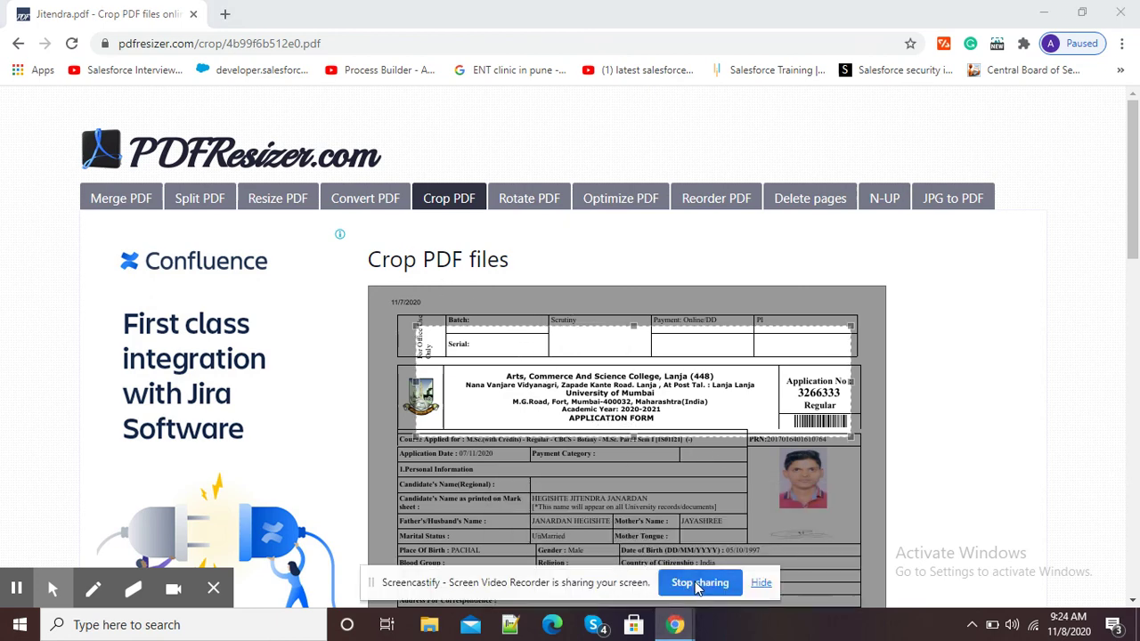